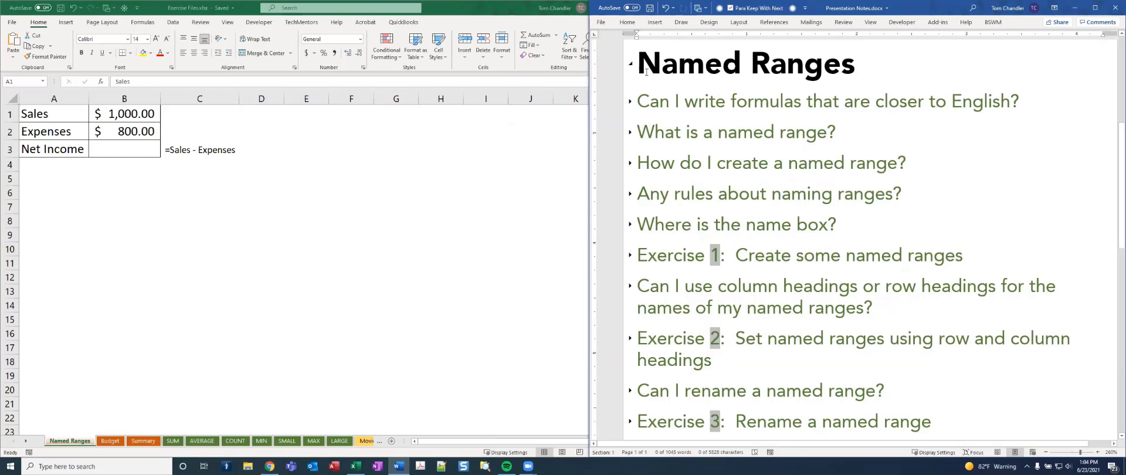
Expand the Word notes' answer on writing formulas closer to English, and try the formula =Sales - Expenses in cell B3 of the Excel sheet
{"action": "left_click", "coordinate": [631, 101]}
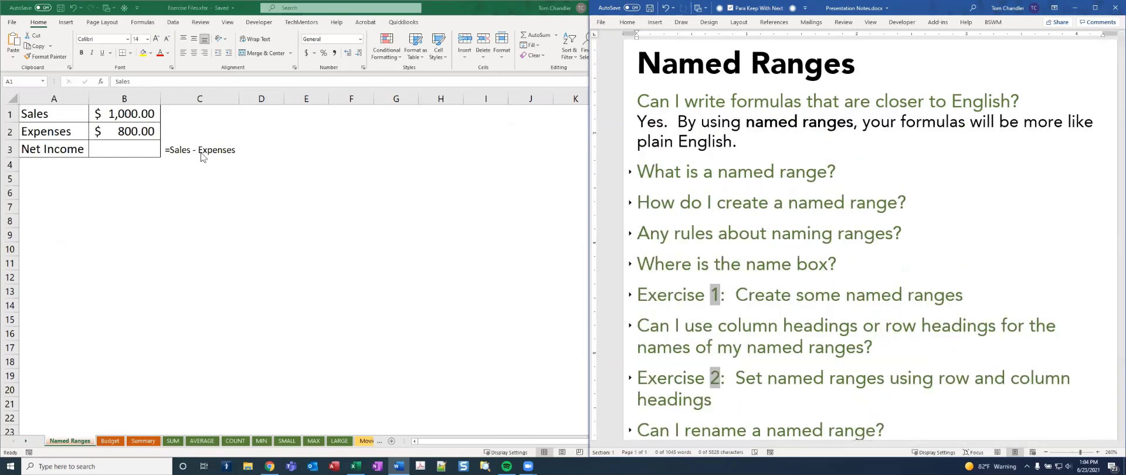
{"action": "left_click", "coordinate": [136, 148]}
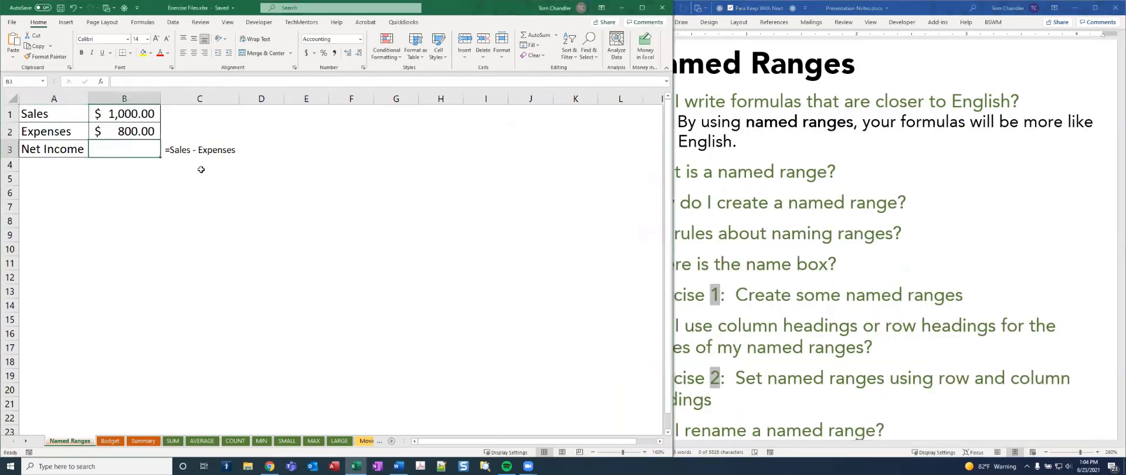
{"action": "type", "text": "=Sale"}
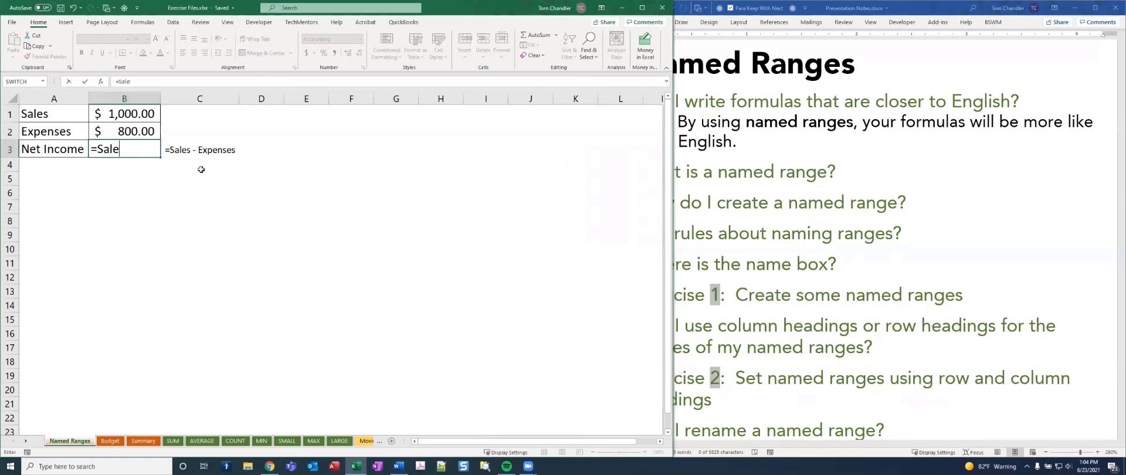
{"action": "type", "text": "s - Expenses"}
{"action": "key", "text": "Return"}
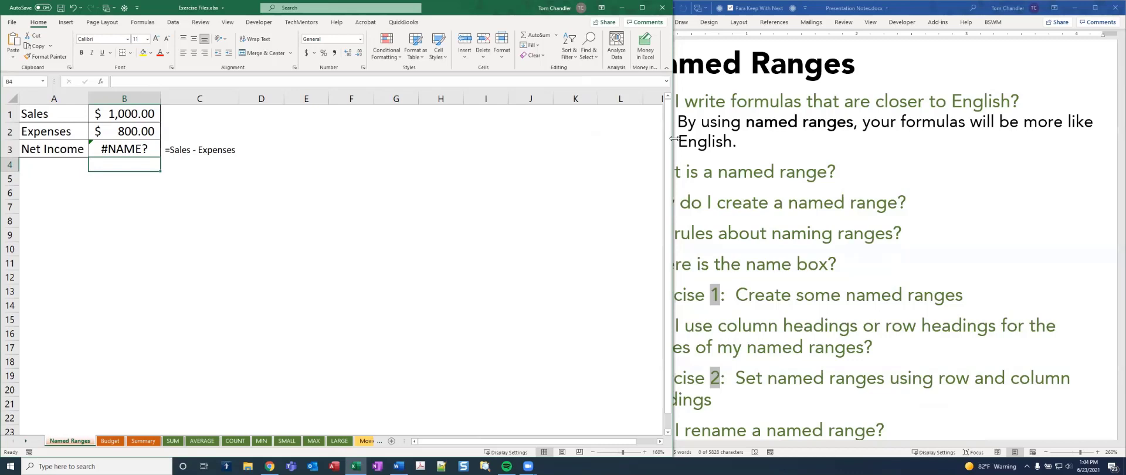
Narrow the spreadsheet window to uncover the notes and clear the formula from cell B3
{"action": "left_click_drag", "start_coordinate": [673, 139], "coordinate": [601, 139]}
{"action": "left_click", "coordinate": [156, 150]}
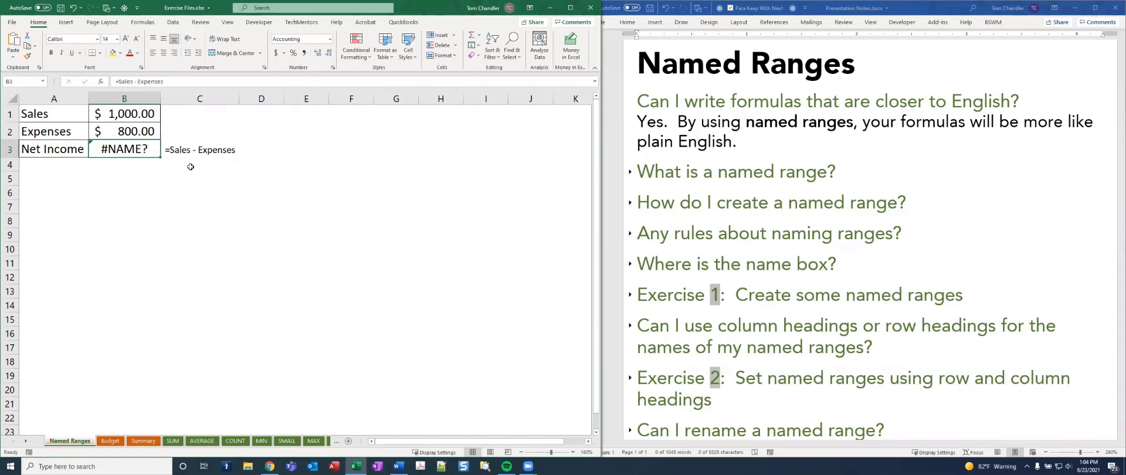
{"action": "key", "text": "Delete"}
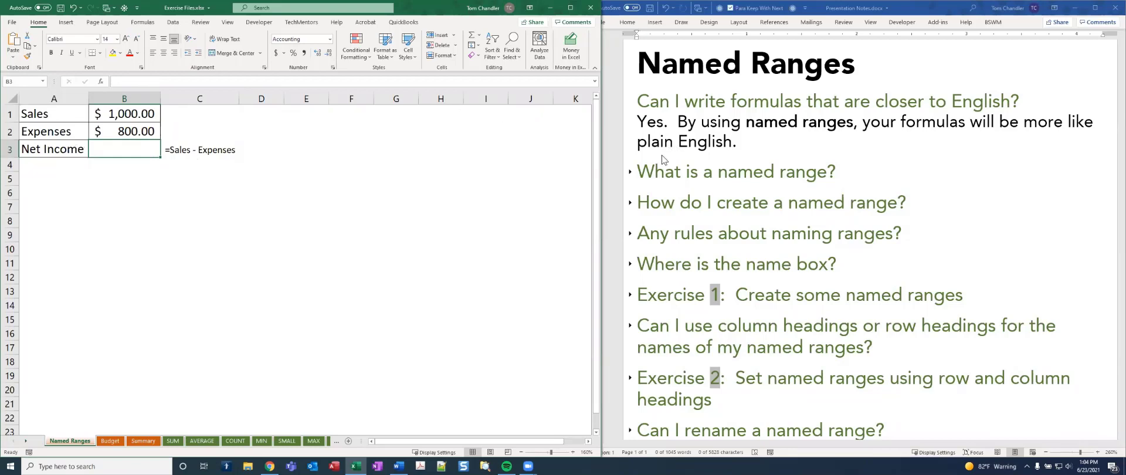
Read the Word notes on what a named range is and how to create one, selecting a sample cell and block in Excel
{"action": "left_click", "coordinate": [631, 172]}
{"action": "left_click", "coordinate": [630, 173]}
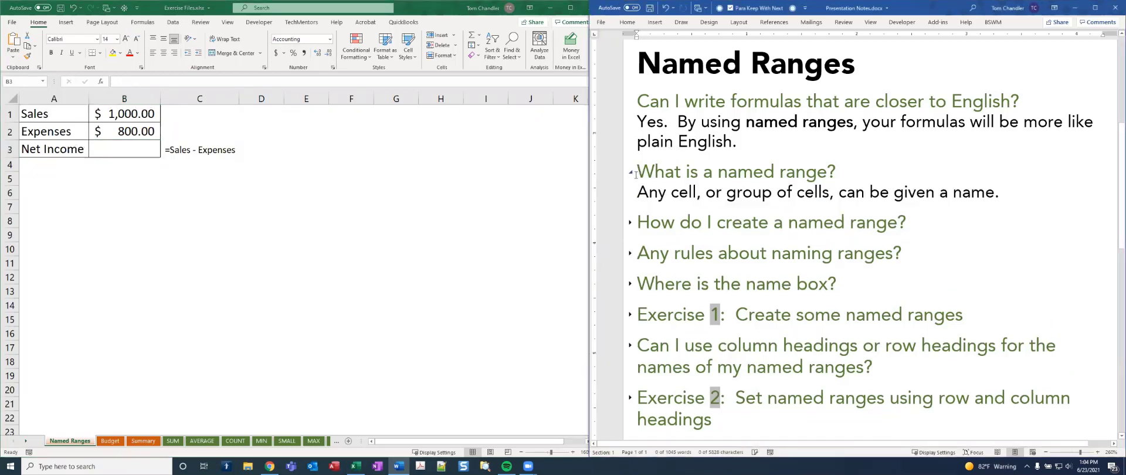
{"action": "left_click", "coordinate": [145, 111]}
{"action": "left_click_drag", "start_coordinate": [315, 163], "coordinate": [452, 251]}
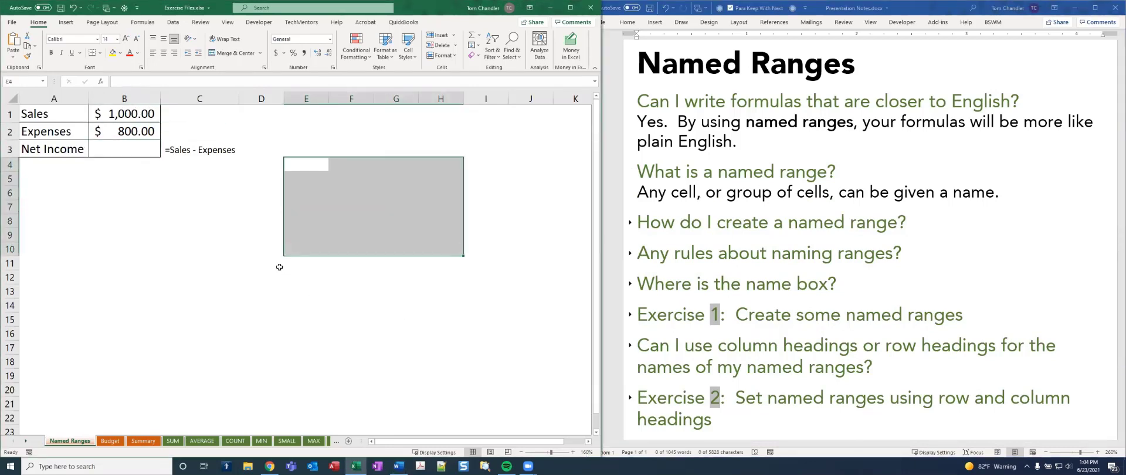
{"action": "left_click", "coordinate": [275, 265]}
{"action": "left_click", "coordinate": [630, 223]}
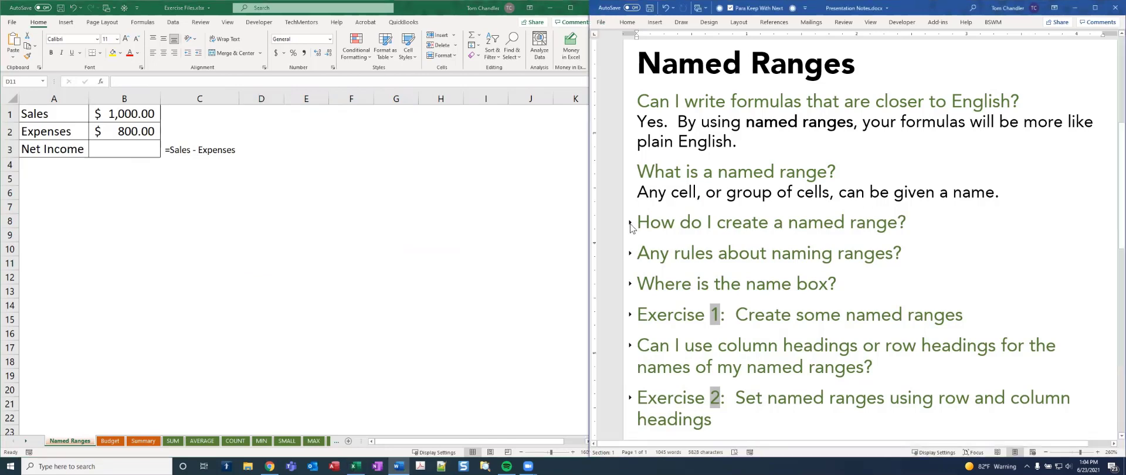
{"action": "left_click", "coordinate": [630, 224]}
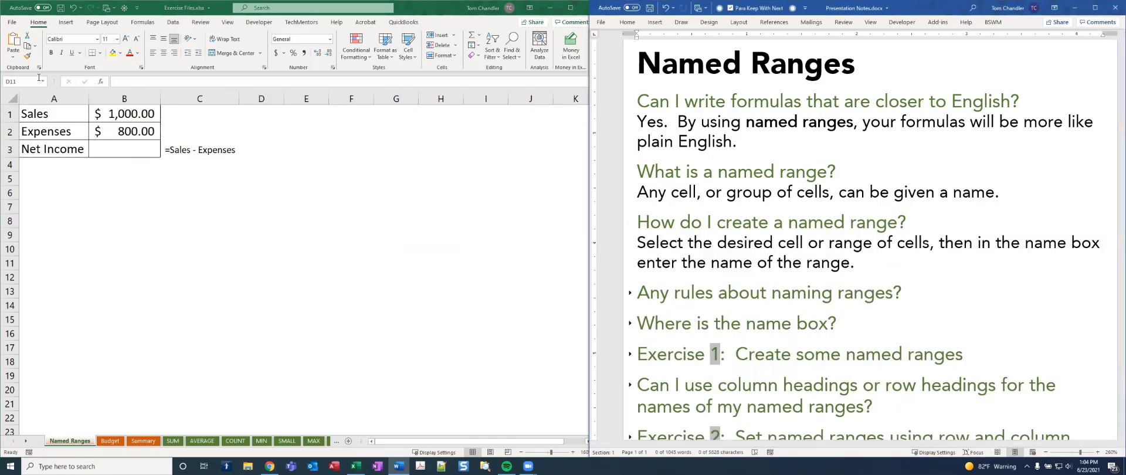
Name cell B1 in the Excel sheet Sales
{"action": "left_click", "coordinate": [302, 178]}
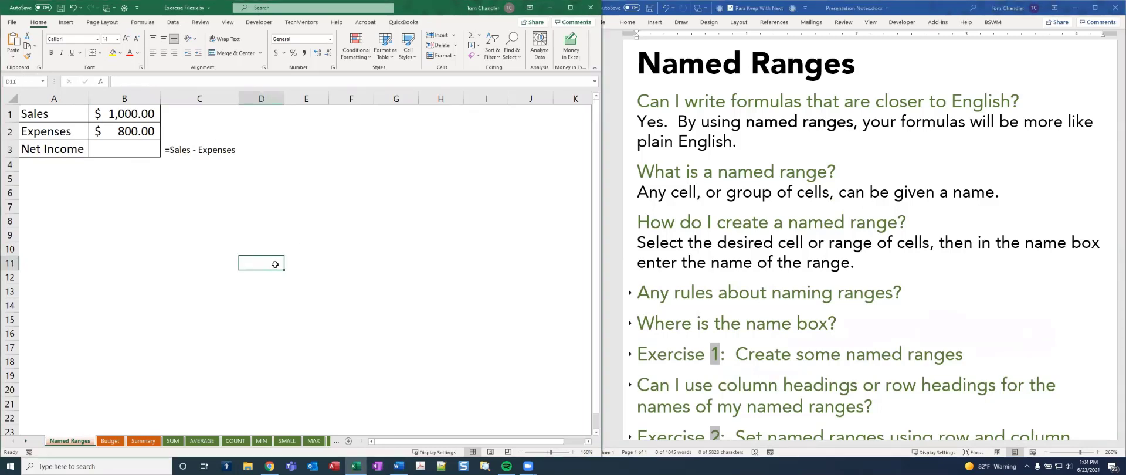
{"action": "left_click", "coordinate": [115, 114]}
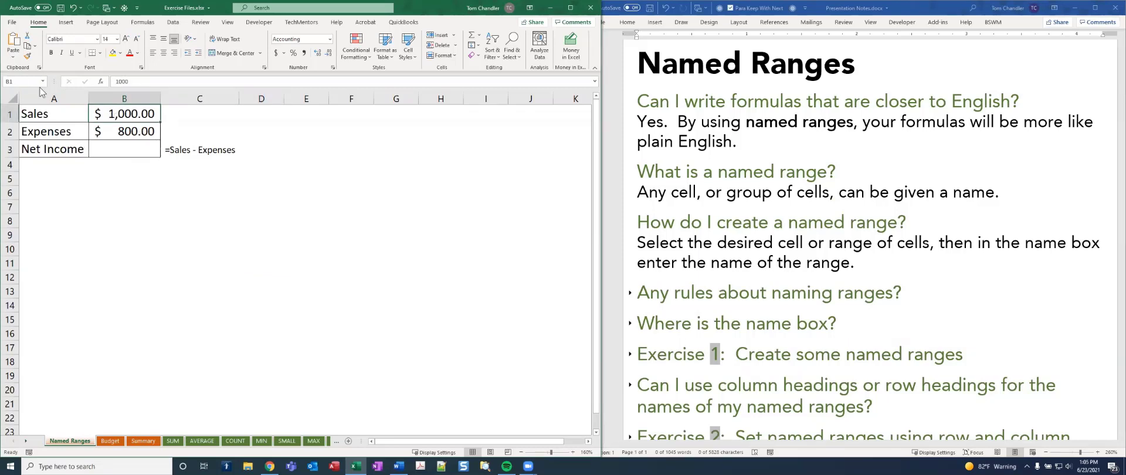
{"action": "left_click", "coordinate": [20, 80]}
{"action": "type", "text": "Sales"}
{"action": "key", "text": "Return"}
Name cell B2, which holds the expenses amount, Expenses
{"action": "left_click", "coordinate": [123, 133]}
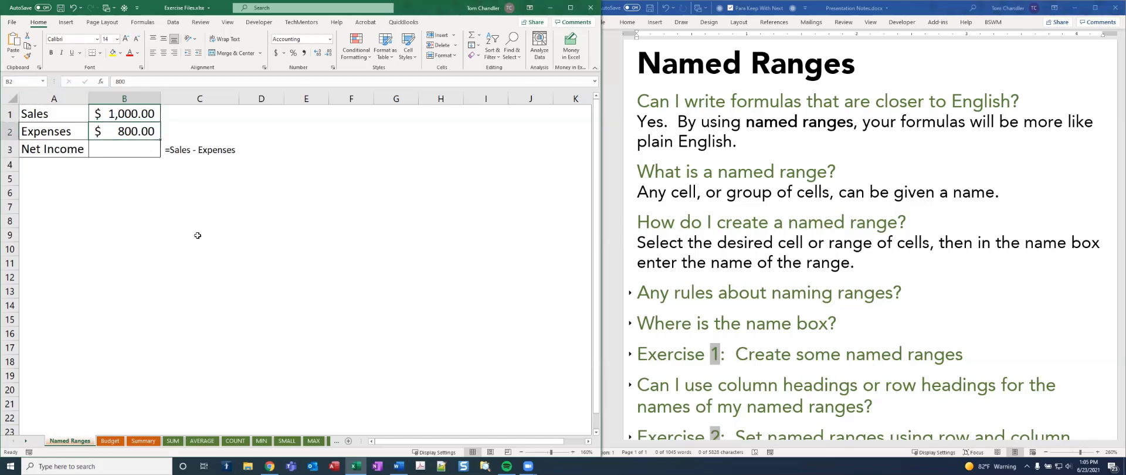
{"action": "left_click", "coordinate": [12, 81]}
{"action": "type", "text": "Expenses"}
{"action": "key", "text": "Return"}
Enter the formula =Sales-Expenses in the Net Income cell B3, using the named ranges
{"action": "left_click", "coordinate": [149, 146]}
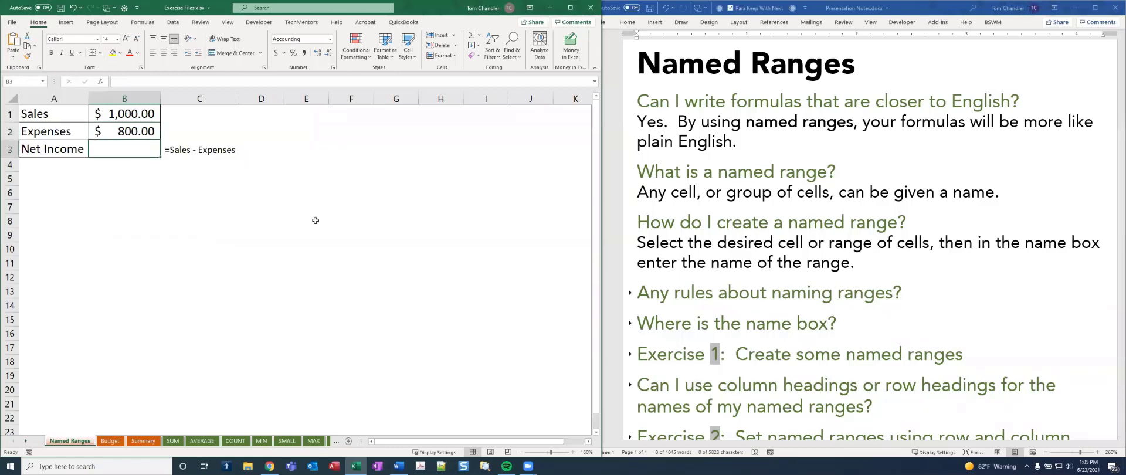
{"action": "type", "text": "="}
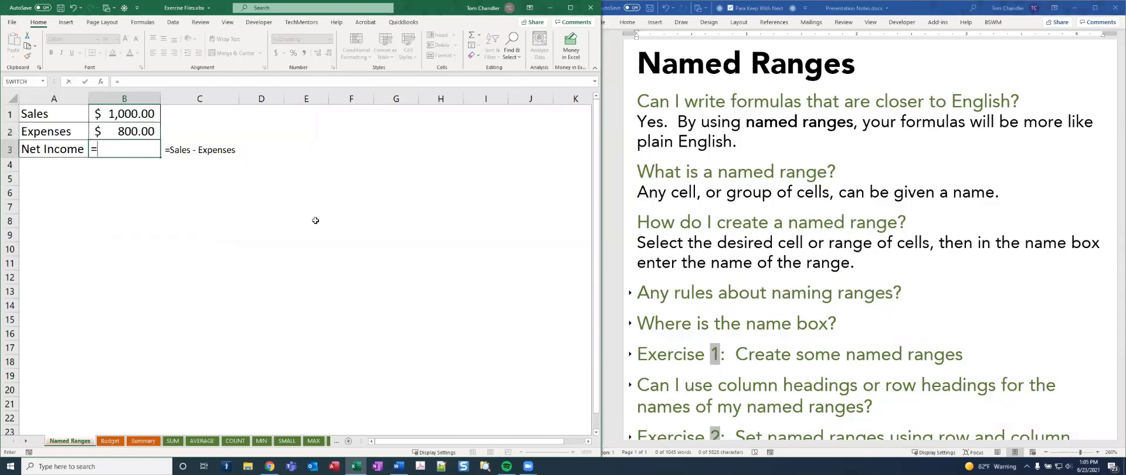
{"action": "type", "text": "Sales"}
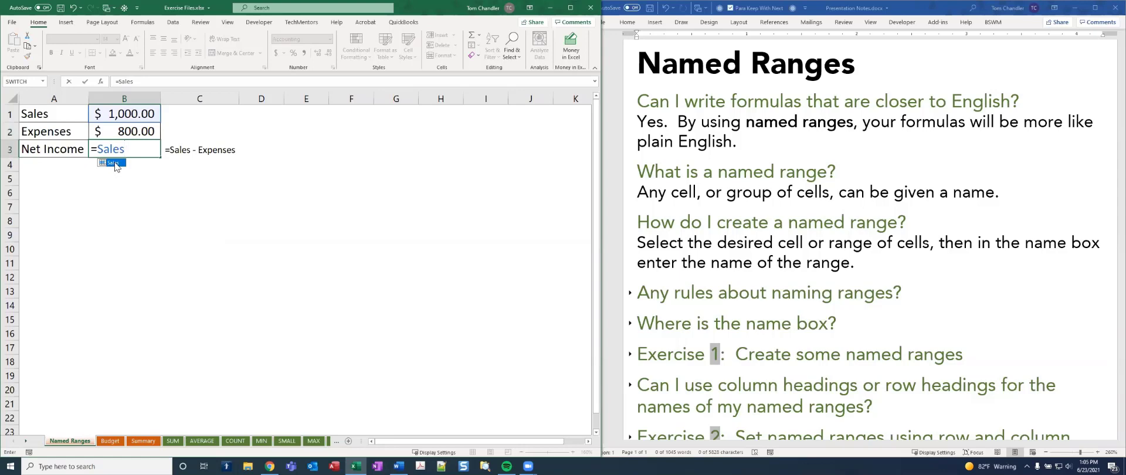
{"action": "type", "text": "-Exp"}
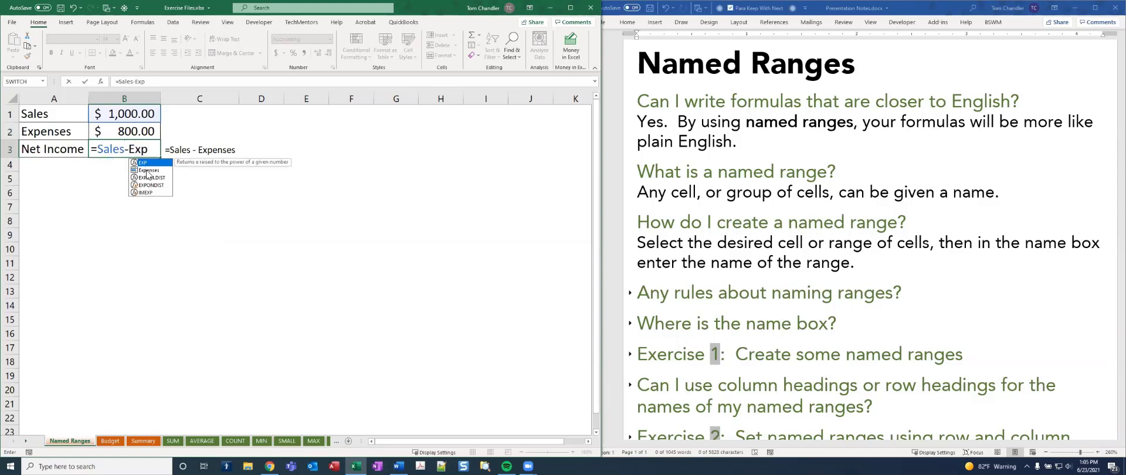
{"action": "double_click", "coordinate": [147, 170]}
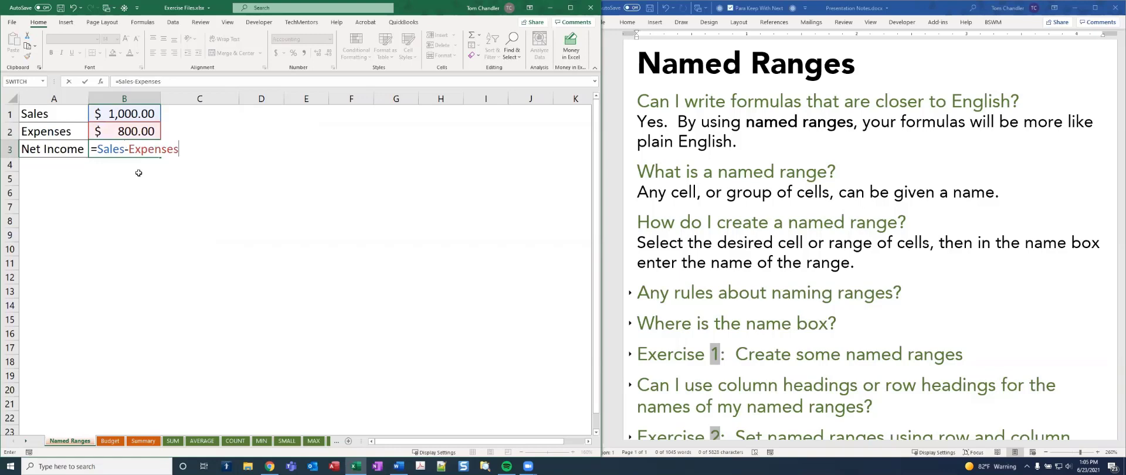
{"action": "key", "text": "ctrl+Return"}
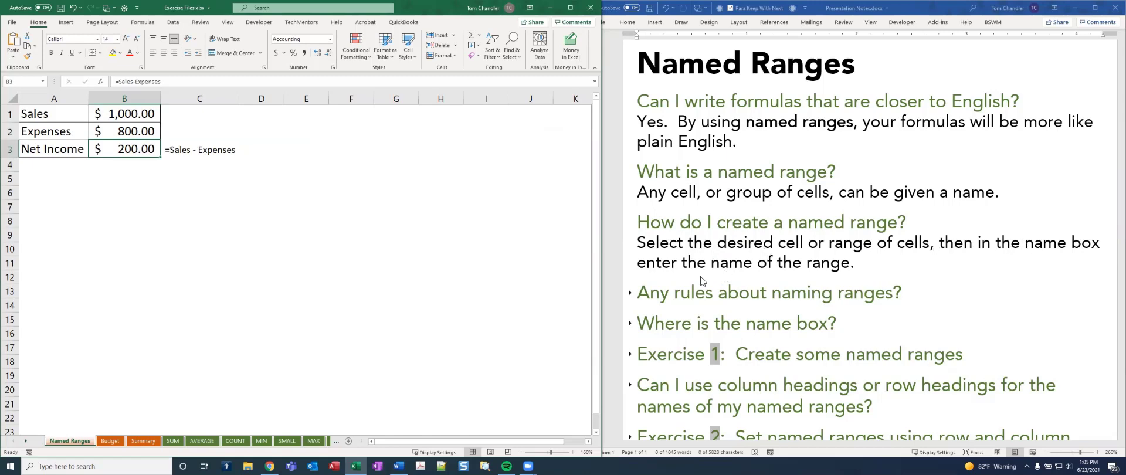
Read the Word notes on where the name box is and which characters range names cannot contain
{"action": "left_click", "coordinate": [631, 324]}
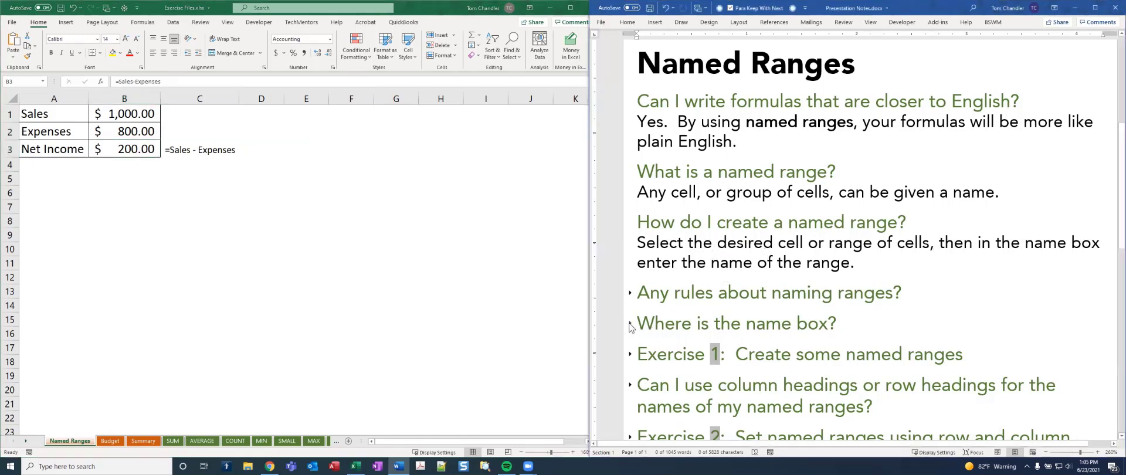
{"action": "left_click", "coordinate": [630, 324]}
{"action": "scroll", "coordinate": [698, 338], "scroll_direction": "down", "scroll_amount": 5}
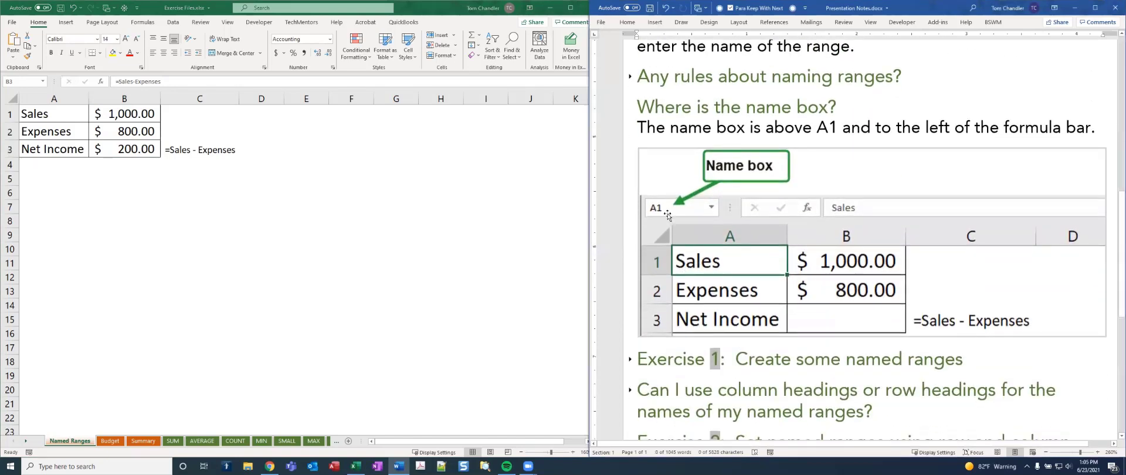
{"action": "scroll", "coordinate": [667, 215], "scroll_direction": "up", "scroll_amount": 1}
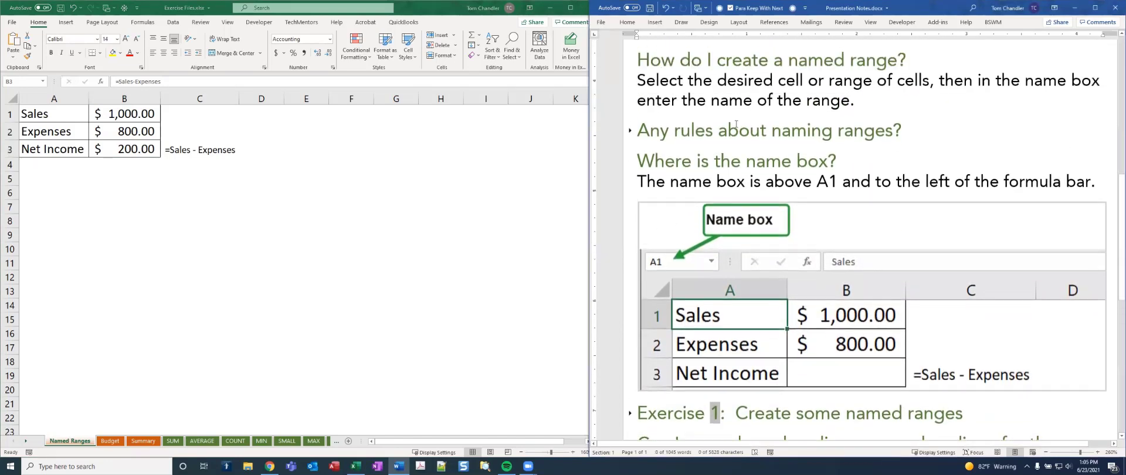
{"action": "left_click", "coordinate": [630, 130]}
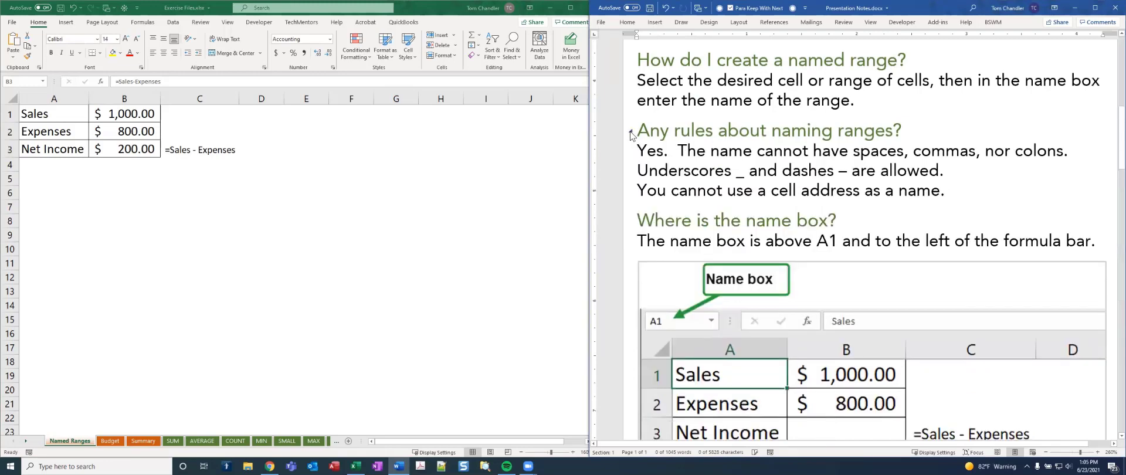
{"action": "double_click", "coordinate": [876, 149]}
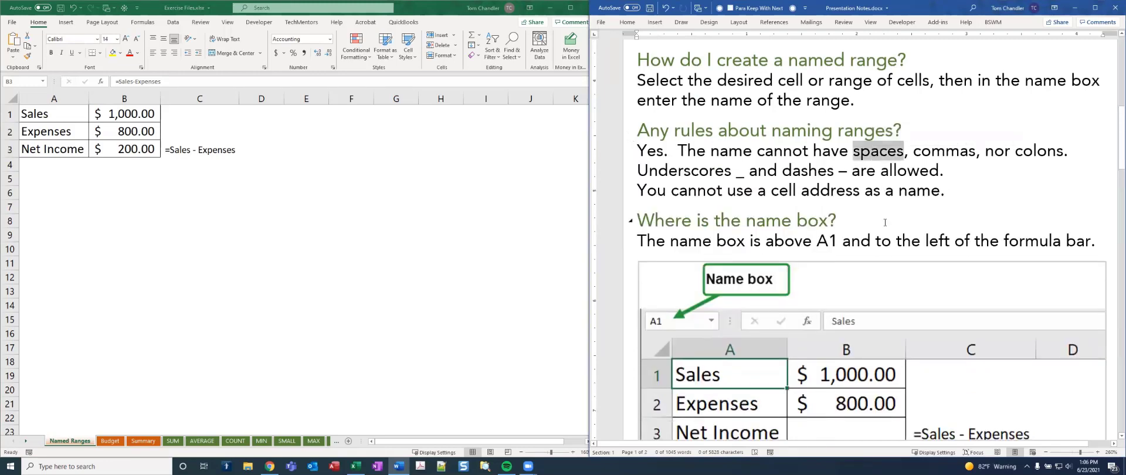
{"action": "double_click", "coordinate": [932, 150]}
{"action": "double_click", "coordinate": [1037, 151]}
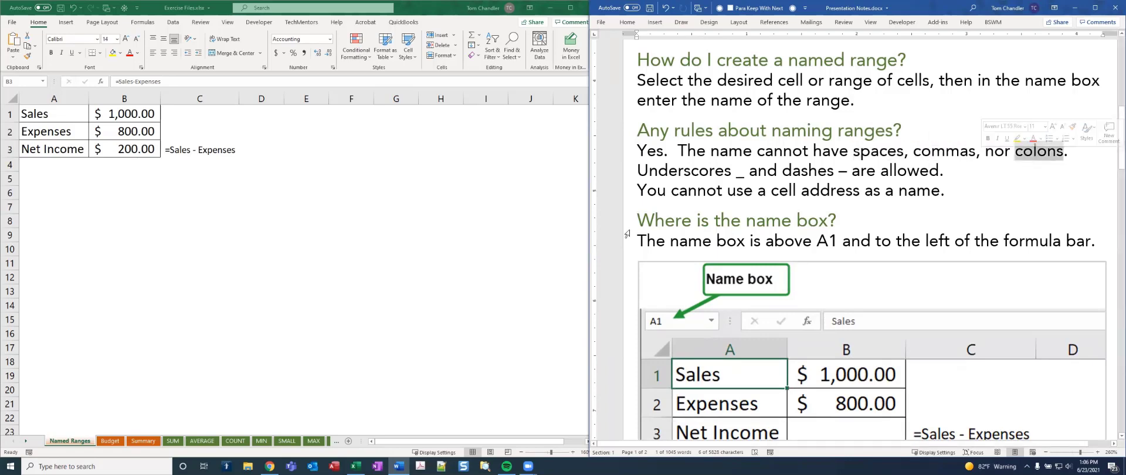
Try to name cell B3 in Excel Net Income, with a space between the two words
{"action": "left_click", "coordinate": [142, 147]}
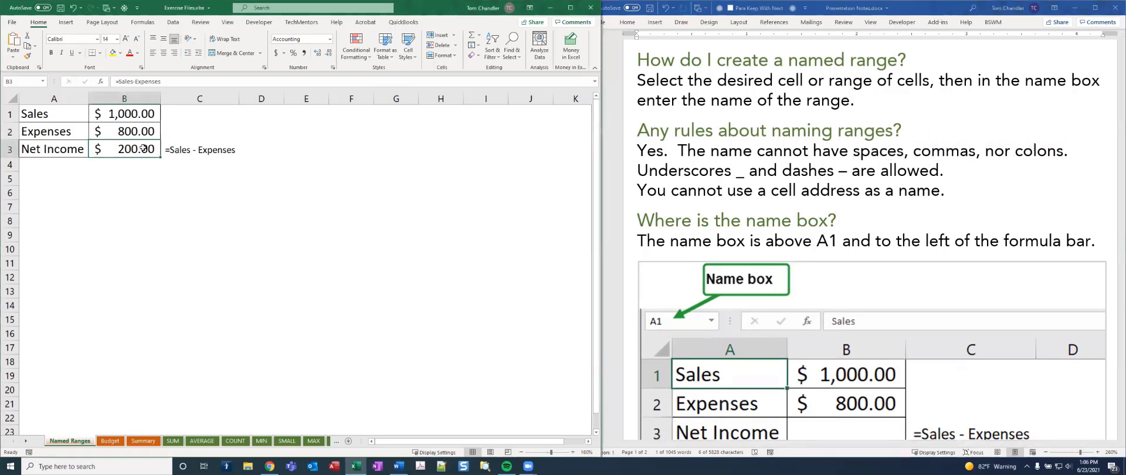
{"action": "left_click", "coordinate": [19, 82]}
{"action": "type", "text": "Net"}
{"action": "type", "text": "_Income"}
{"action": "key", "text": "Return"}
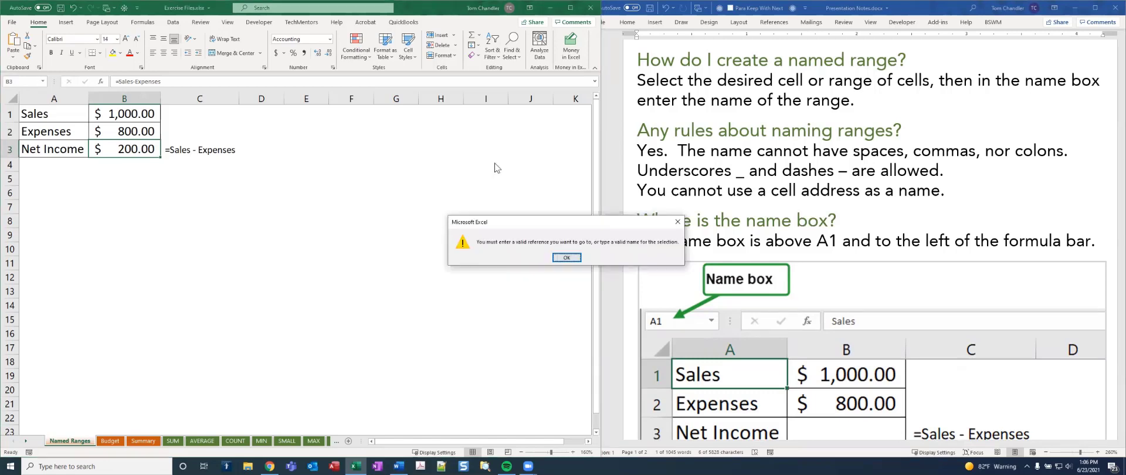
{"action": "left_click_drag", "start_coordinate": [577, 226], "coordinate": [276, 198]}
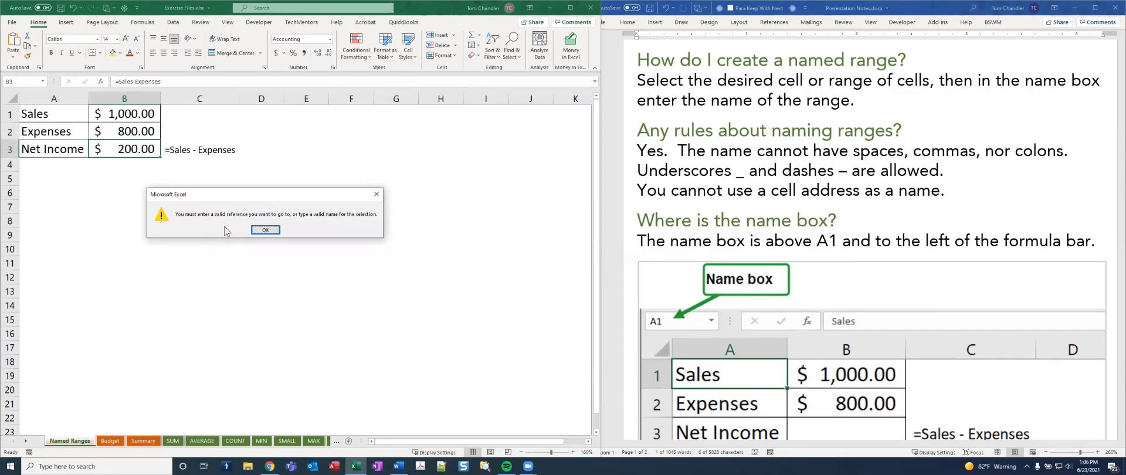
{"action": "left_click", "coordinate": [265, 230]}
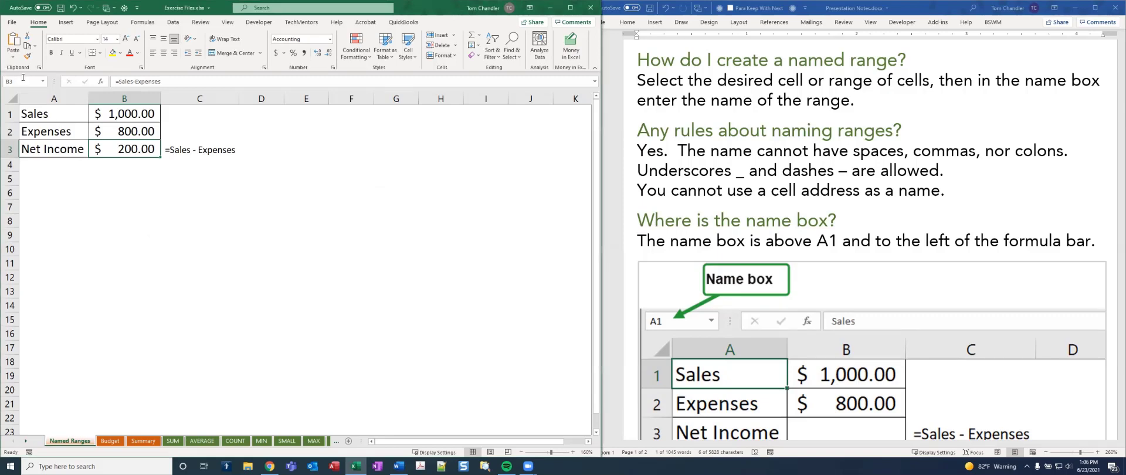
Name cell B3 Net_Income, with an underscore between the words
{"action": "left_click", "coordinate": [23, 79]}
{"action": "type", "text": "Net_Income"}
{"action": "key", "text": "Return"}
Expand Exercise 1 in the Word notes and review its instructions for creating named ranges
{"action": "left_click", "coordinate": [773, 164]}
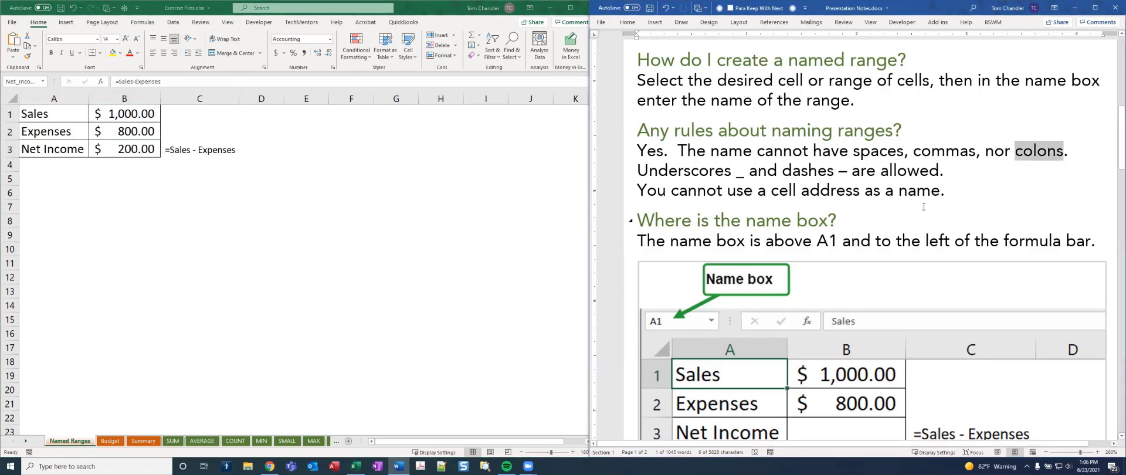
{"action": "scroll", "coordinate": [756, 228], "scroll_direction": "down", "scroll_amount": 4}
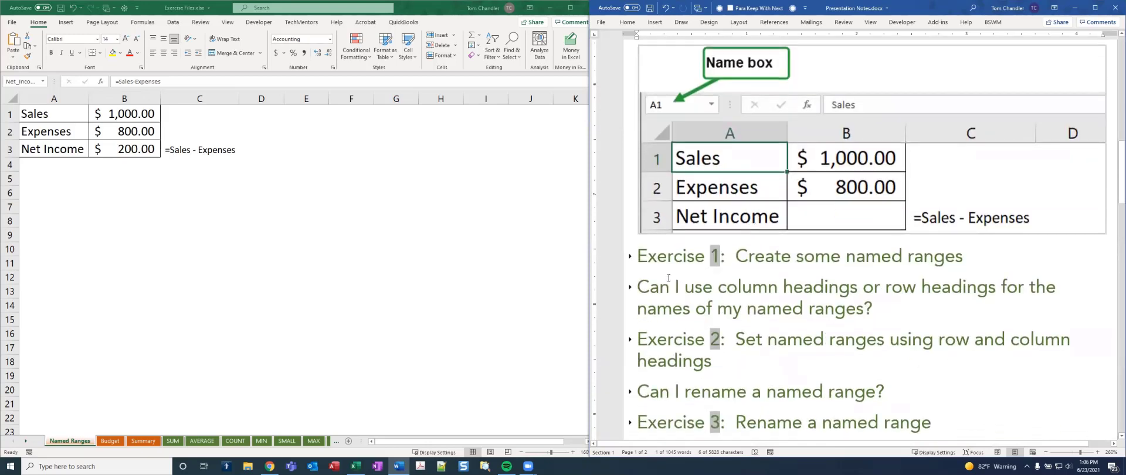
{"action": "left_click", "coordinate": [630, 256]}
{"action": "scroll", "coordinate": [701, 290], "scroll_direction": "down", "scroll_amount": 3}
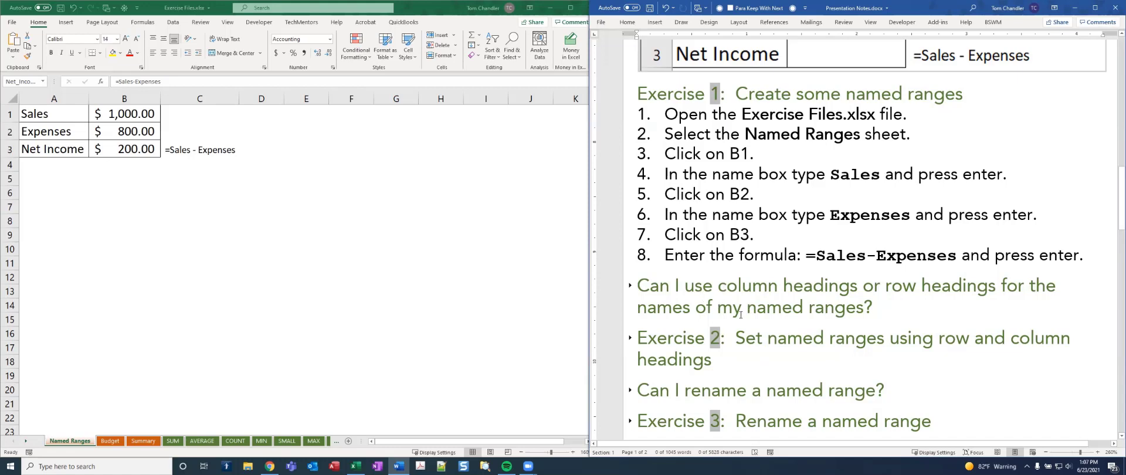
Open the Budget sheet in Excel and select the May and March columns of the household budget as examples
{"action": "left_click", "coordinate": [117, 446]}
{"action": "left_click", "coordinate": [117, 446]}
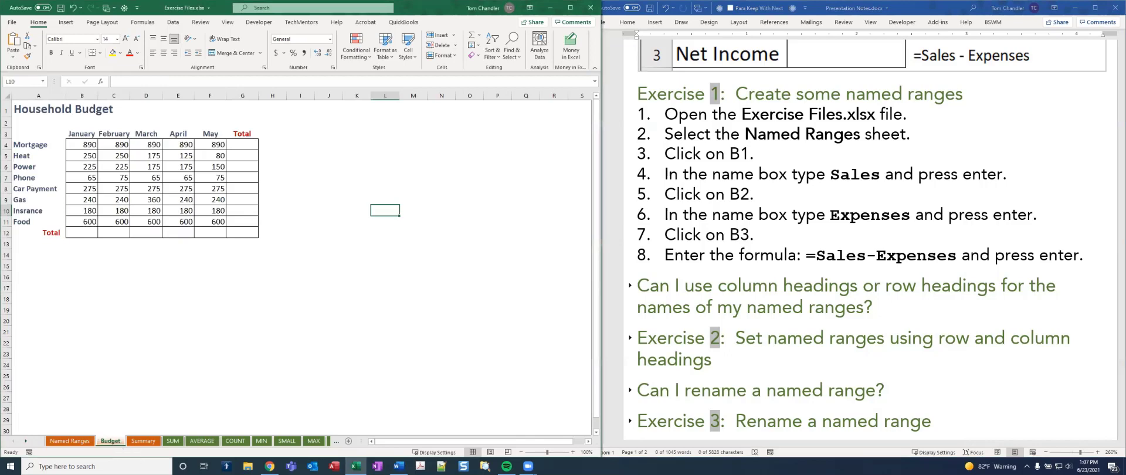
{"action": "left_click_drag", "start_coordinate": [210, 133], "coordinate": [211, 223]}
{"action": "left_click_drag", "start_coordinate": [148, 136], "coordinate": [149, 225]}
{"action": "left_click", "coordinate": [177, 271]}
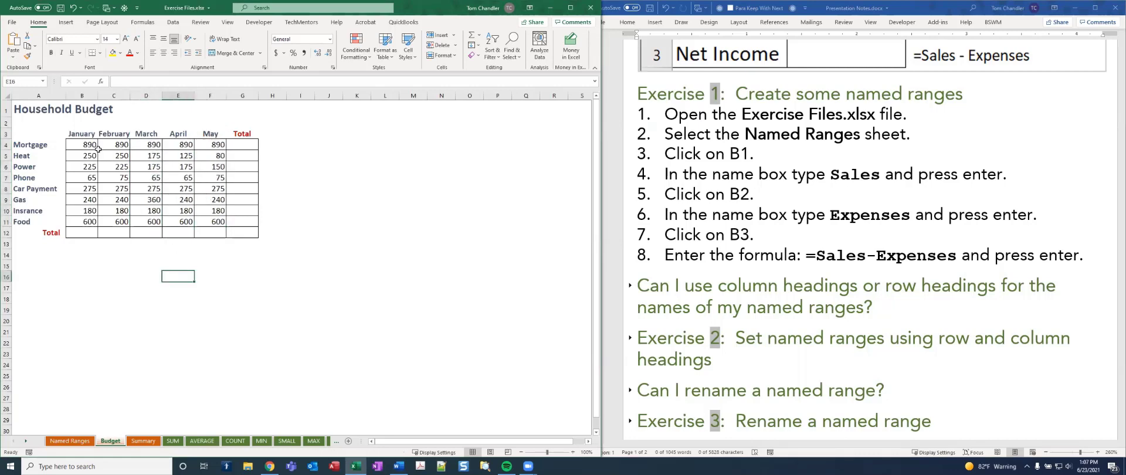
Name the January amounts from Mortgage through Food (B4:B11) January
{"action": "left_click_drag", "start_coordinate": [88, 144], "coordinate": [92, 222]}
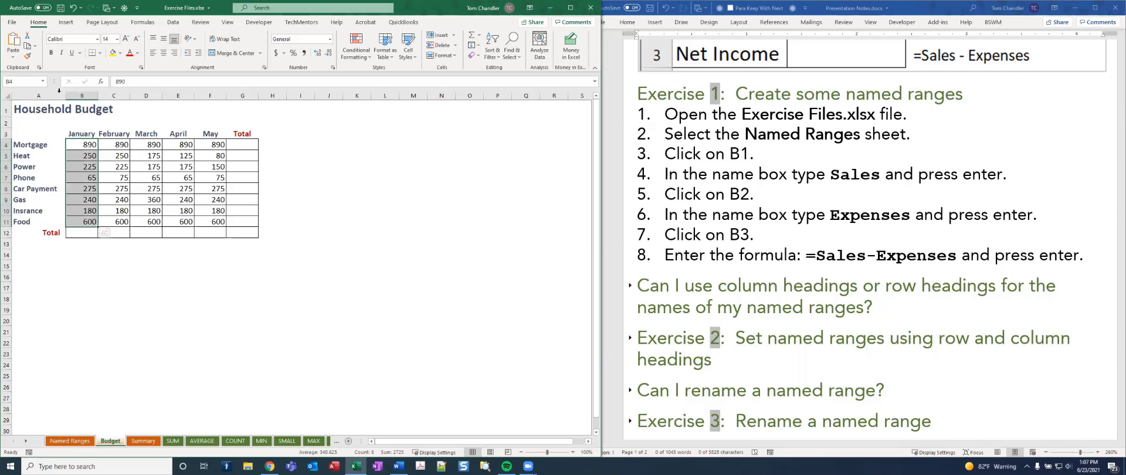
{"action": "left_click", "coordinate": [29, 84]}
{"action": "type", "text": "January"}
Total the January expenses in cell B12 with the named-range formula =SUM(January)
{"action": "left_click", "coordinate": [81, 233]}
{"action": "type", "text": "=sum"}
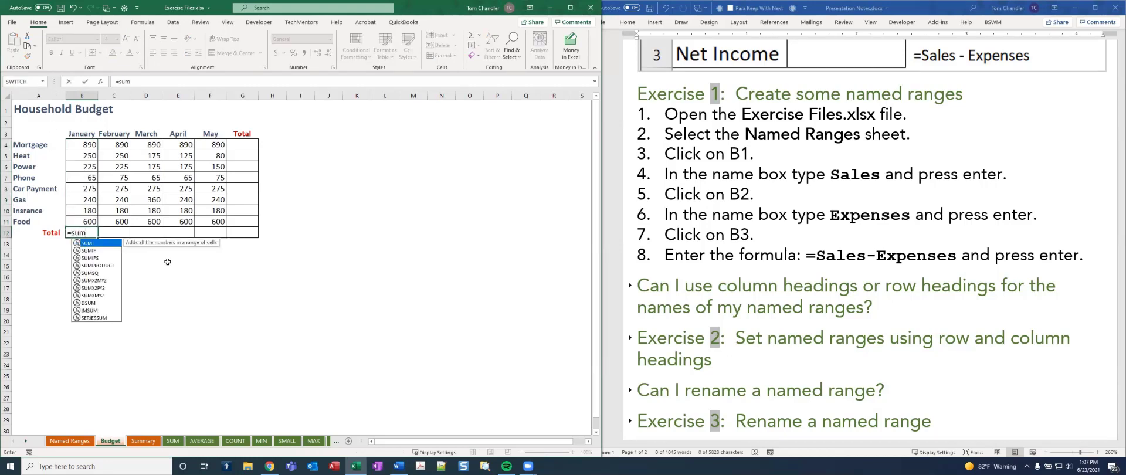
{"action": "type", "text": "(Jan"}
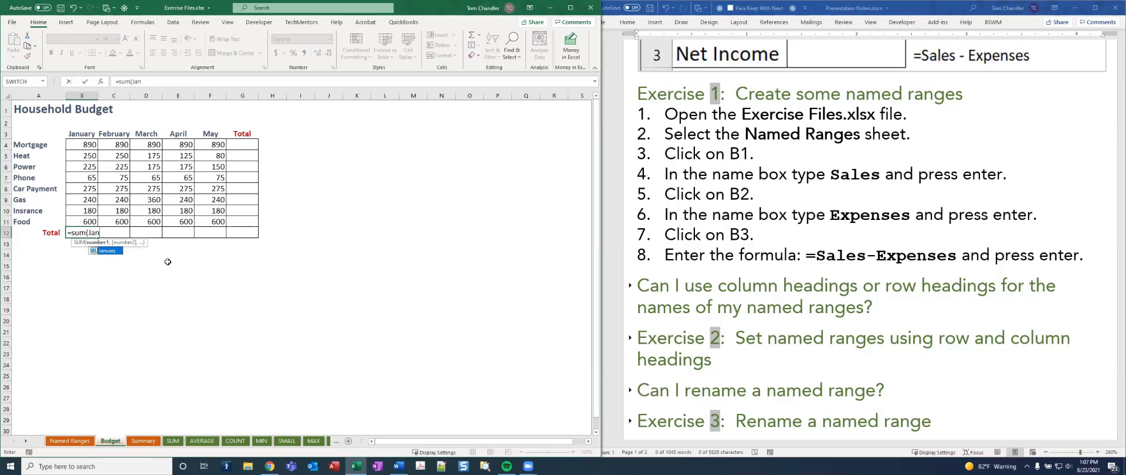
{"action": "double_click", "coordinate": [102, 252]}
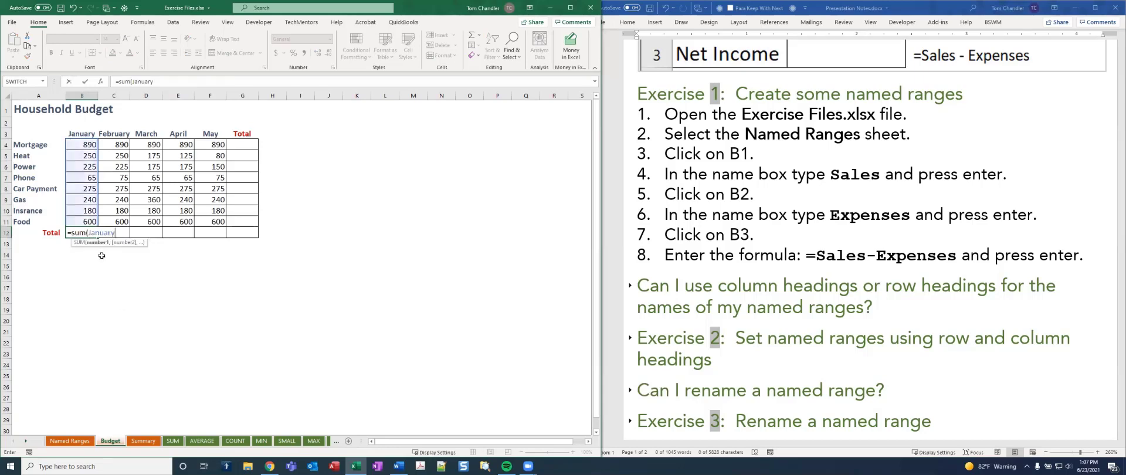
{"action": "type", "text": ")"}
{"action": "key", "text": "ctrl+Return"}
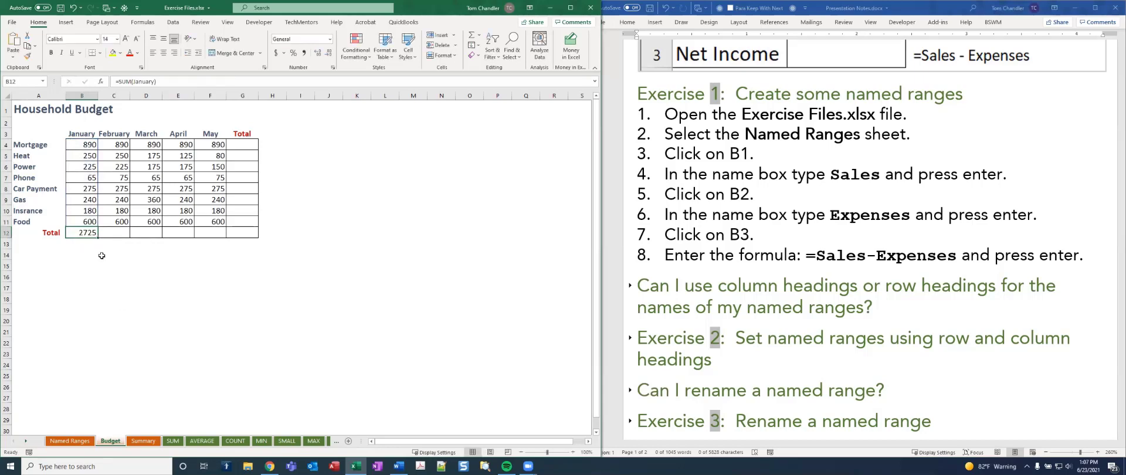
In the Word notes, expand the question about using column or row headings as range names and read its instructions
{"action": "left_click", "coordinate": [631, 286]}
{"action": "left_click", "coordinate": [631, 286]}
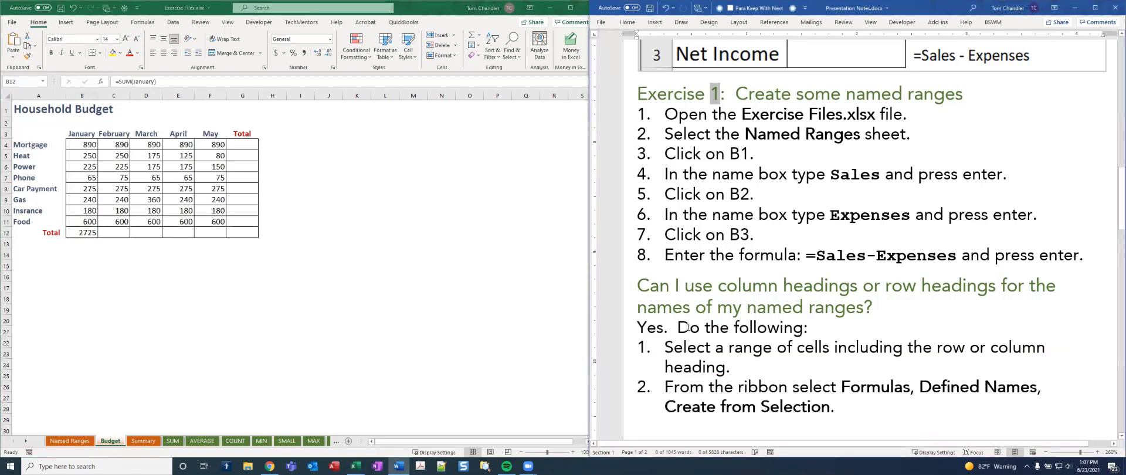
{"action": "scroll", "coordinate": [687, 327], "scroll_direction": "down", "scroll_amount": 5}
In the Excel Budget sheet, create named ranges from cells A3:F11 using the top row and left column headings
{"action": "left_click", "coordinate": [90, 141]}
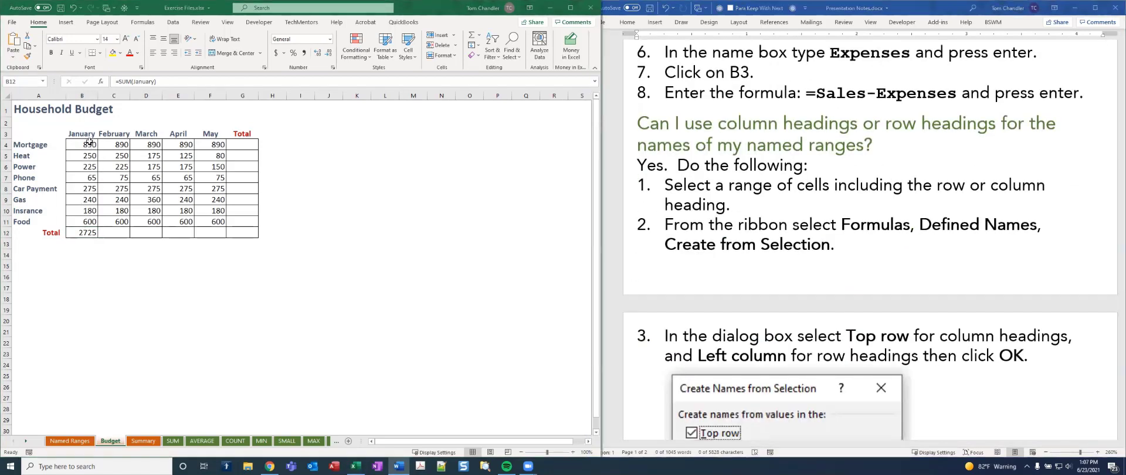
{"action": "left_click_drag", "start_coordinate": [50, 133], "coordinate": [222, 226]}
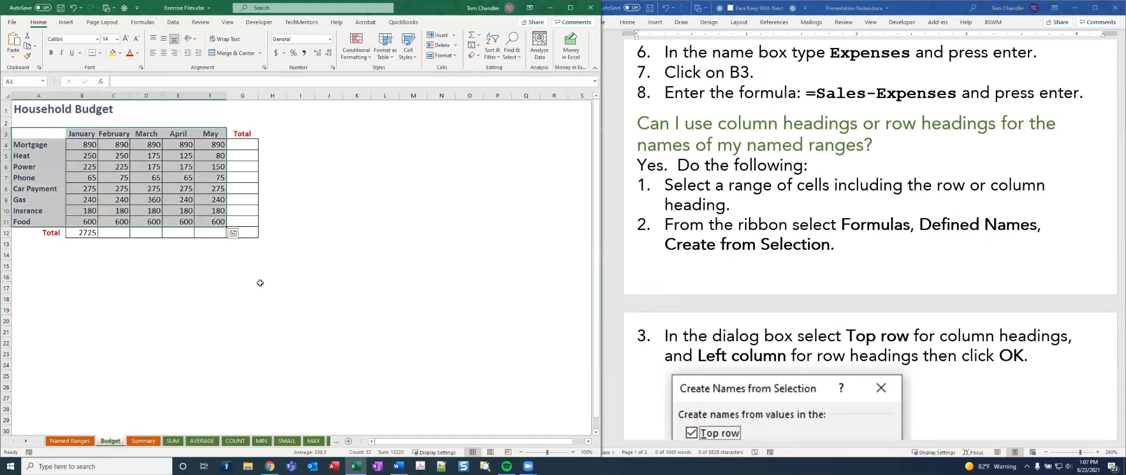
{"action": "left_click", "coordinate": [173, 25]}
{"action": "left_click", "coordinate": [156, 26]}
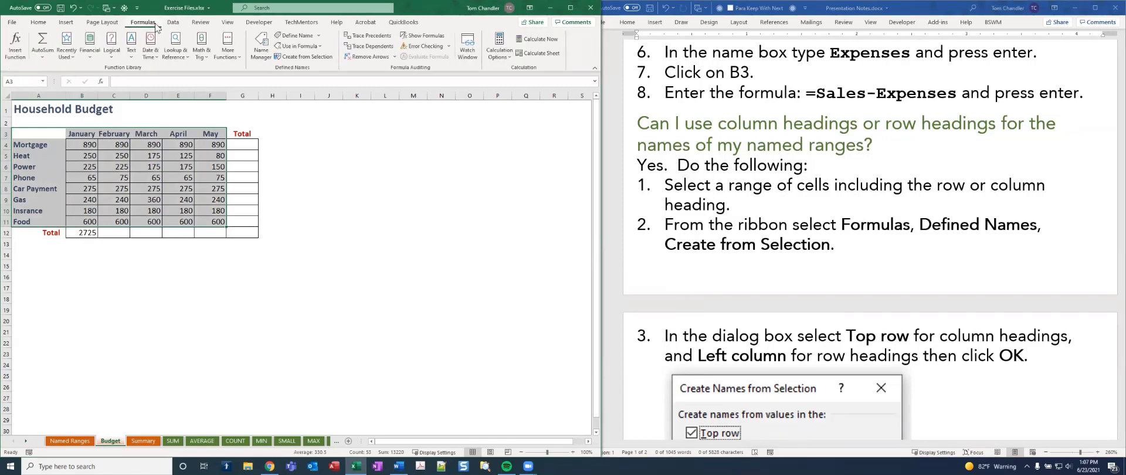
{"action": "left_click", "coordinate": [312, 61]}
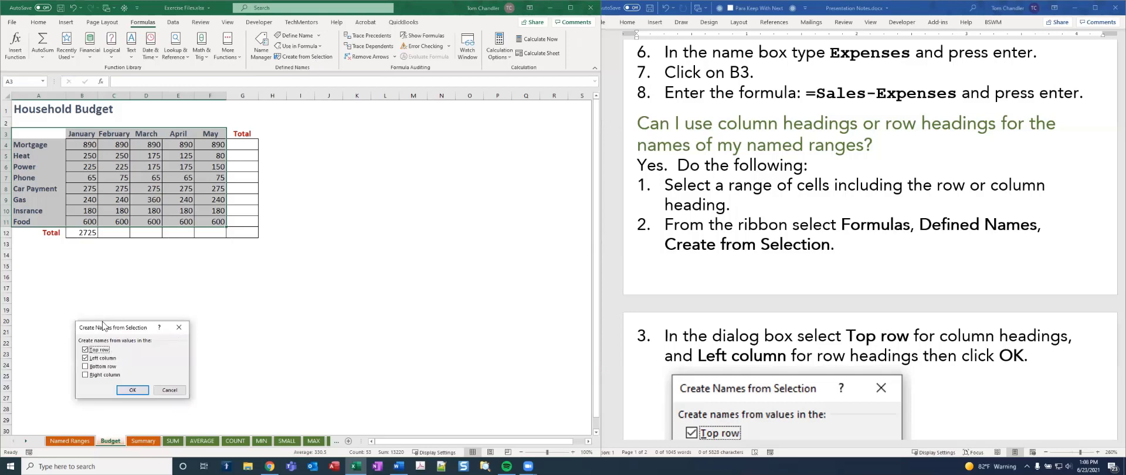
{"action": "left_click_drag", "start_coordinate": [128, 322], "coordinate": [317, 131]}
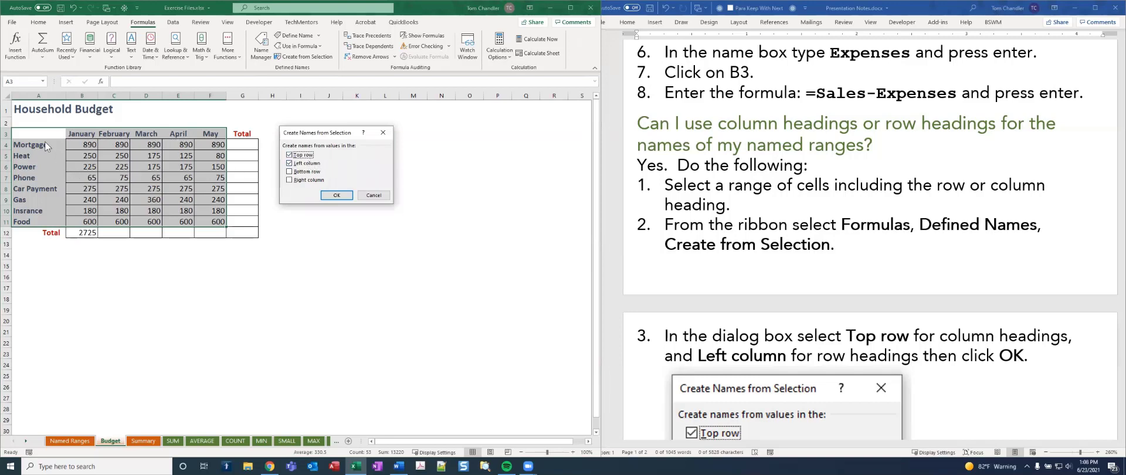
{"action": "left_click", "coordinate": [336, 195]}
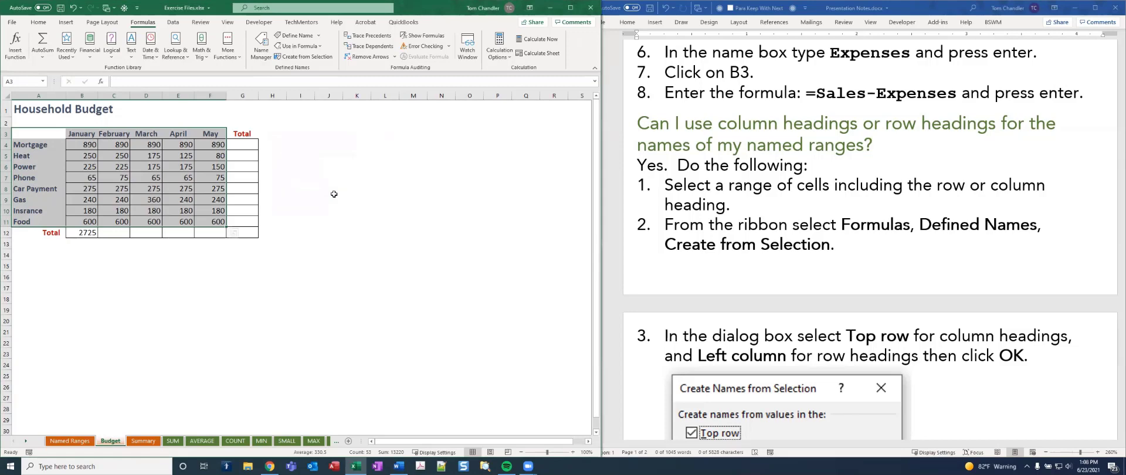
Expand Exercise 2 in the Word notes and review its instructions for setting named ranges from headings
{"action": "scroll", "coordinate": [749, 291], "scroll_direction": "down", "scroll_amount": 3}
{"action": "scroll", "coordinate": [749, 290], "scroll_direction": "down", "scroll_amount": 3}
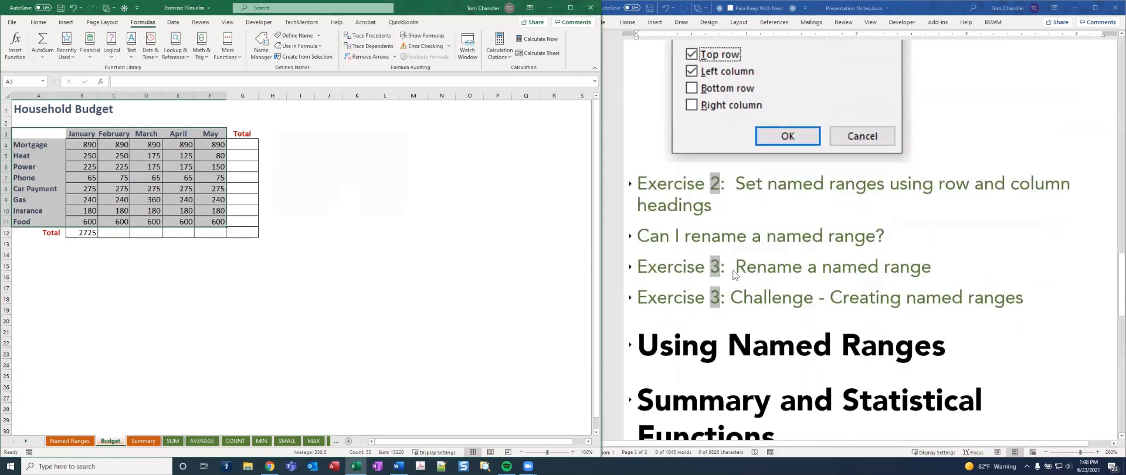
{"action": "left_click", "coordinate": [631, 182]}
{"action": "left_click", "coordinate": [631, 183]}
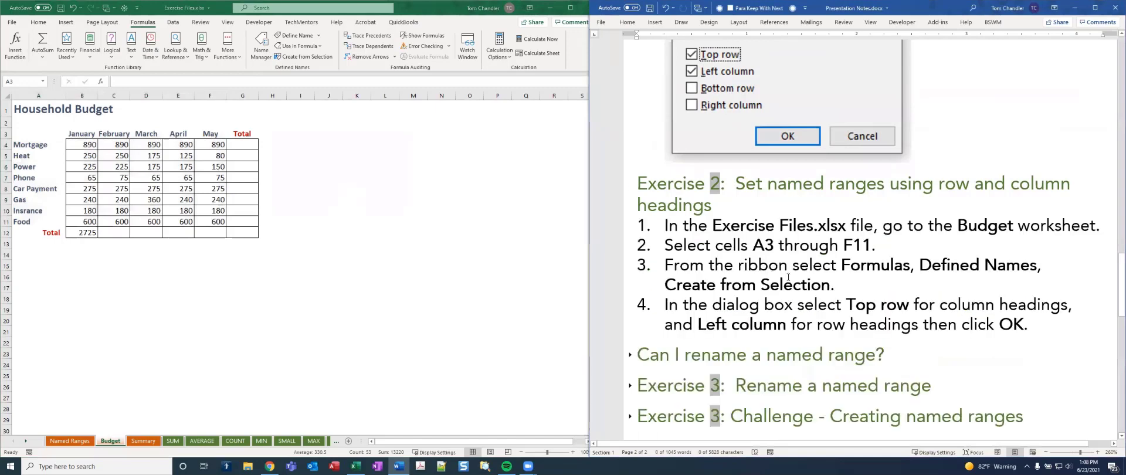
{"action": "scroll", "coordinate": [788, 276], "scroll_direction": "down", "scroll_amount": 2}
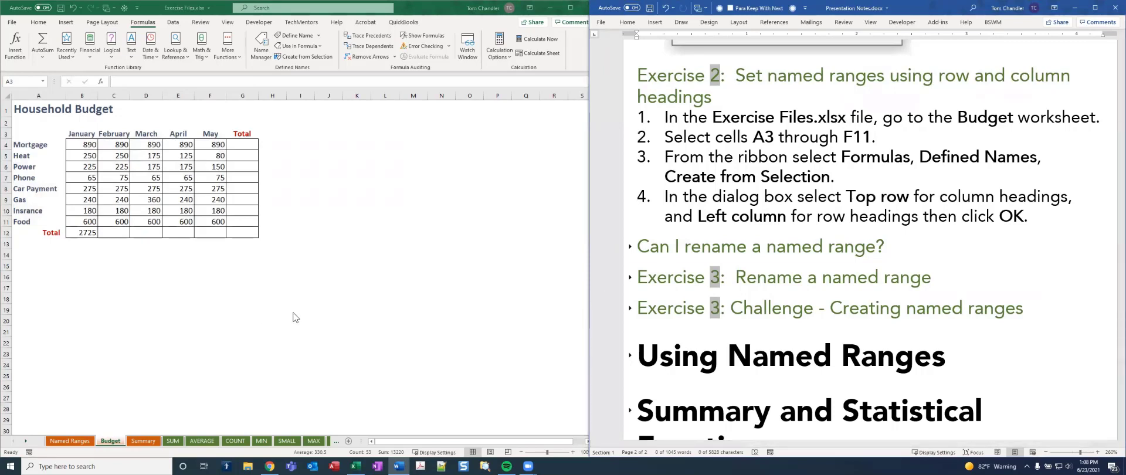
Correct the misspelled row heading in cell A10 of the Excel Budget sheet to Insurance
{"action": "left_click", "coordinate": [34, 209]}
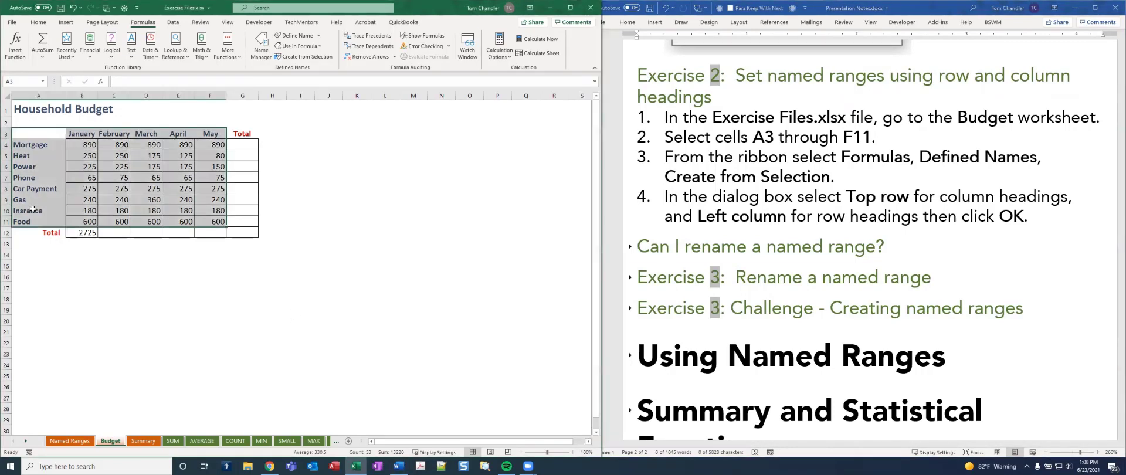
{"action": "left_click", "coordinate": [37, 211]}
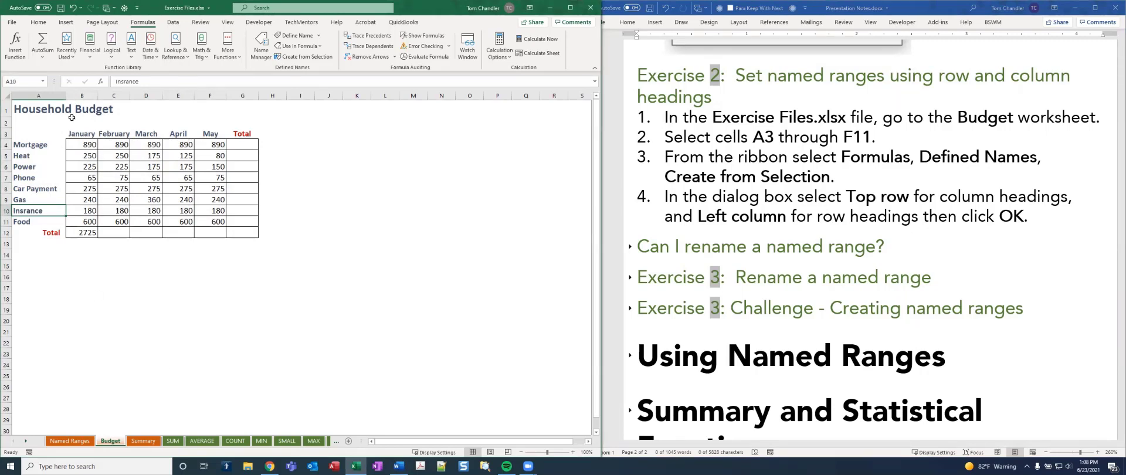
{"action": "left_click", "coordinate": [120, 80]}
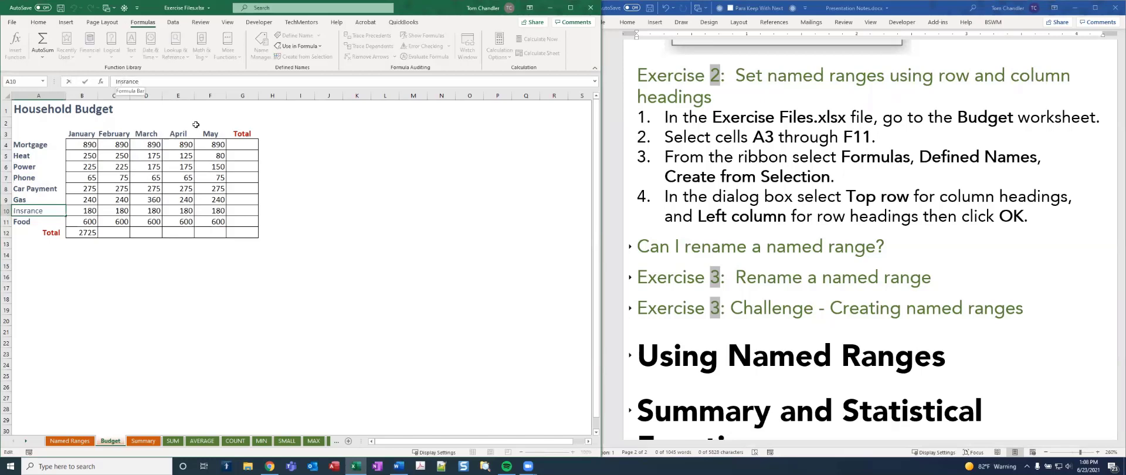
{"action": "type", "text": "u"}
{"action": "key", "text": "ctrl+Return"}
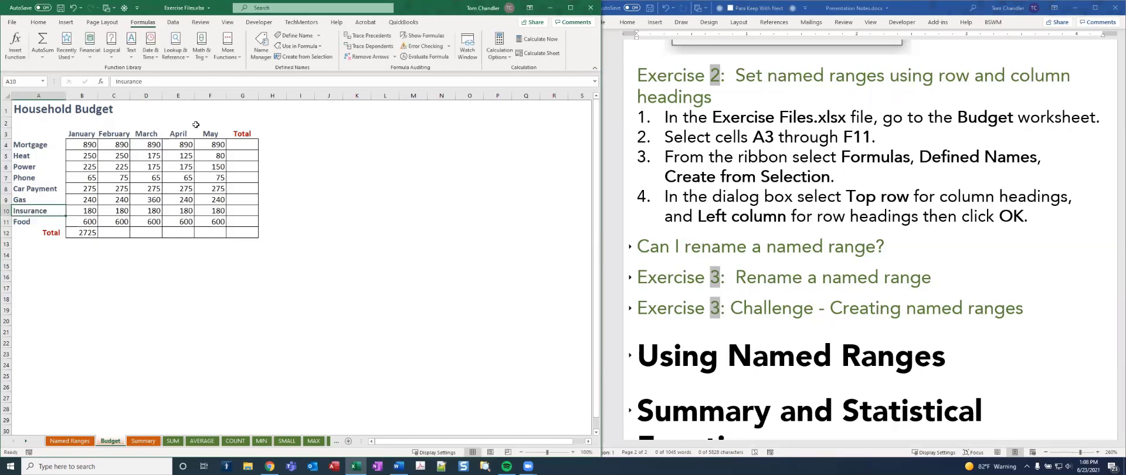